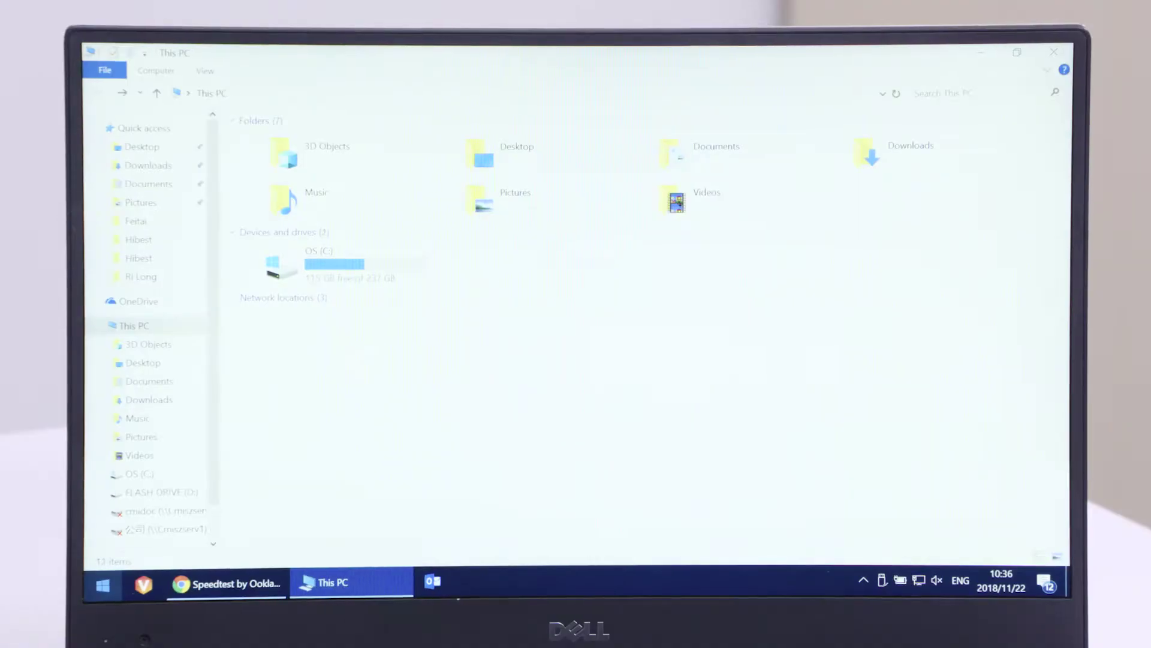
Step: Open the FLASH DRIVE (D:) from This PC to view its My work folder
double_click(601, 285)
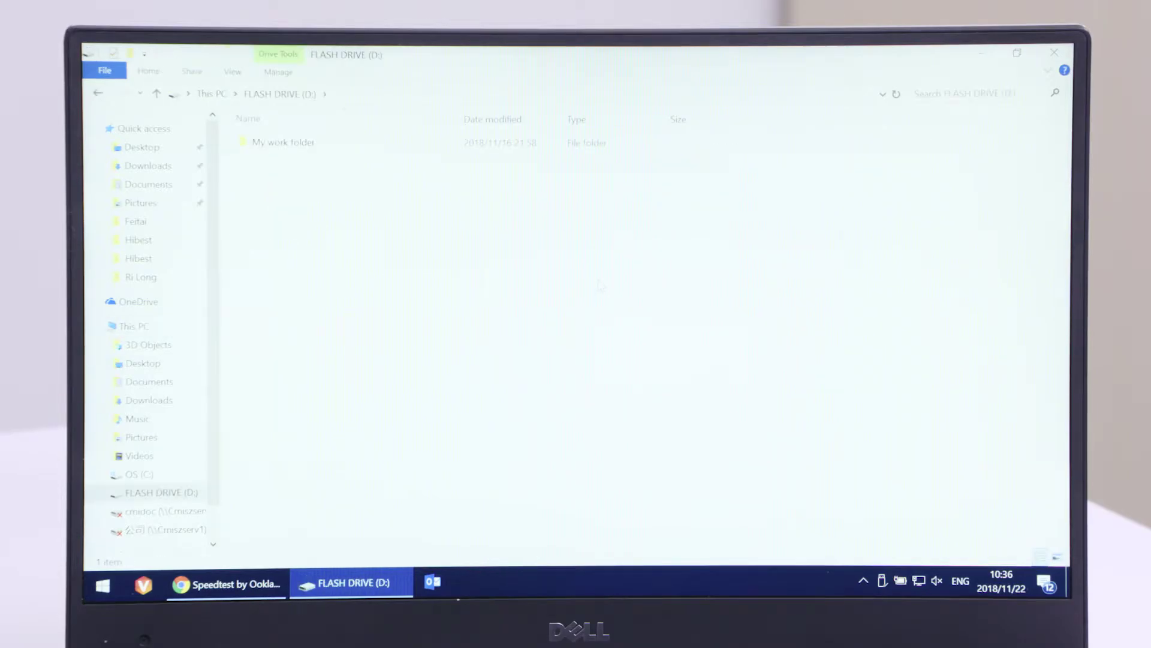